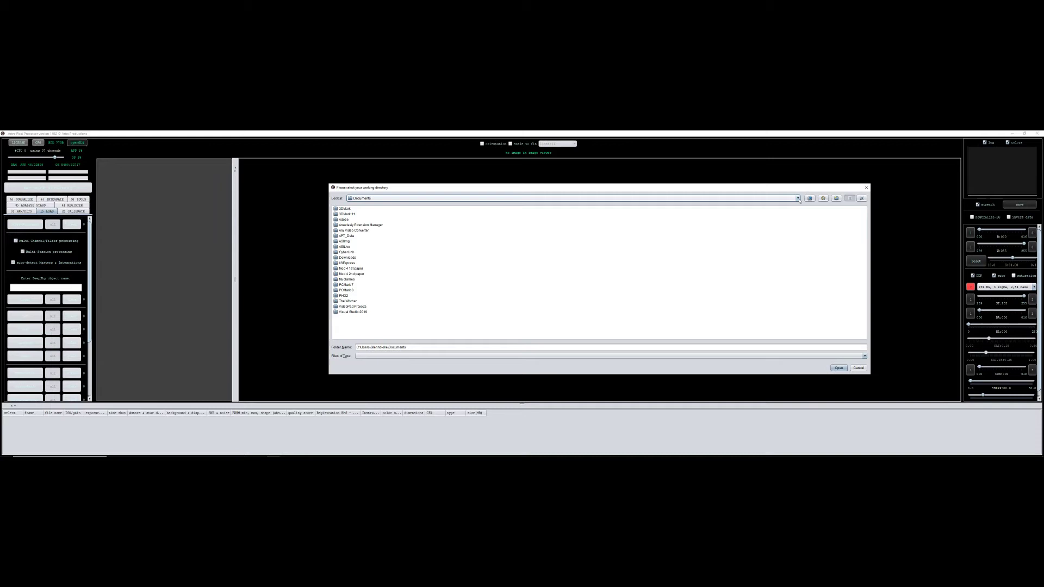
Browse the working-directory chooser to the Monkey head folder on the Astrophotography (F:) drive
{"action": "left_click", "coordinate": [798, 198]}
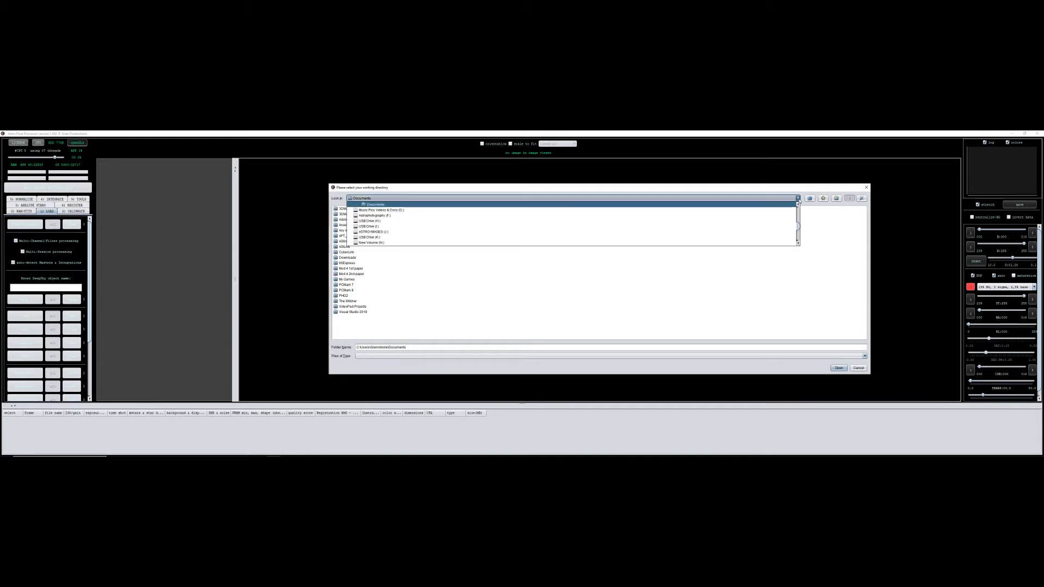
{"action": "left_click", "coordinate": [423, 216]}
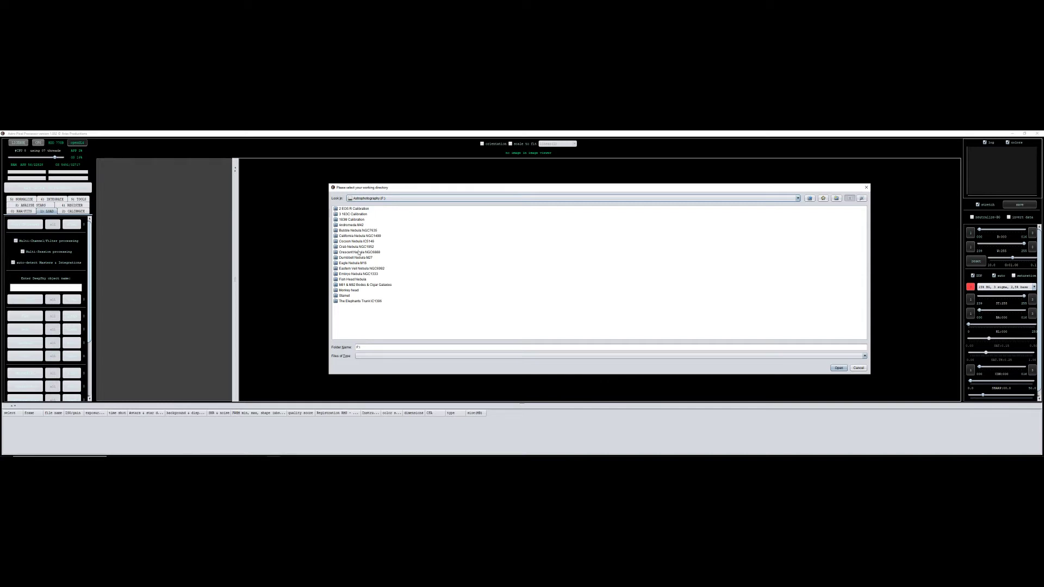
{"action": "double_click", "coordinate": [351, 291]}
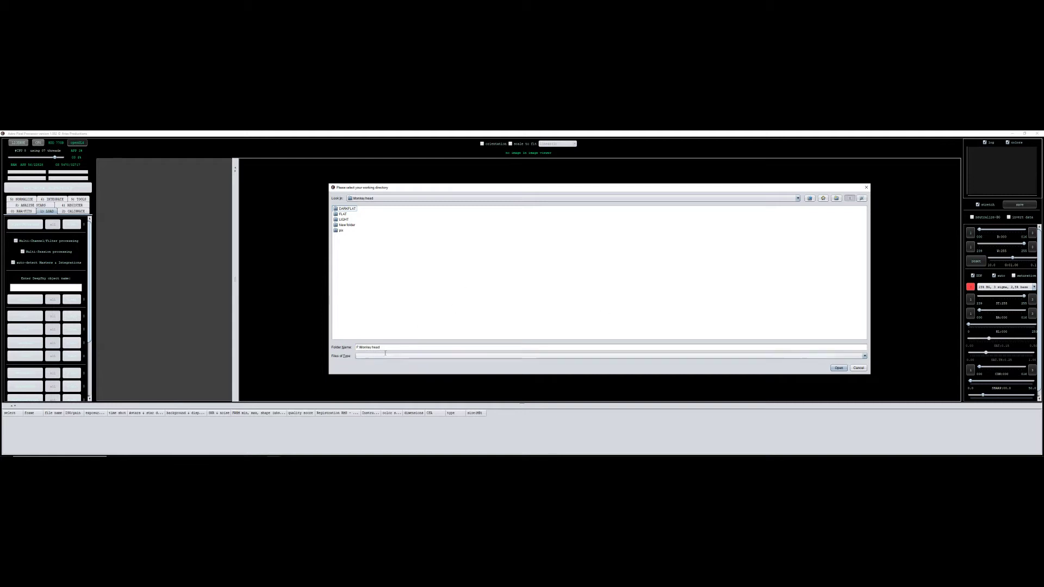
Set F:\Monkey head as the working directory and select every light frame in LIGHT
{"action": "left_click", "coordinate": [839, 369]}
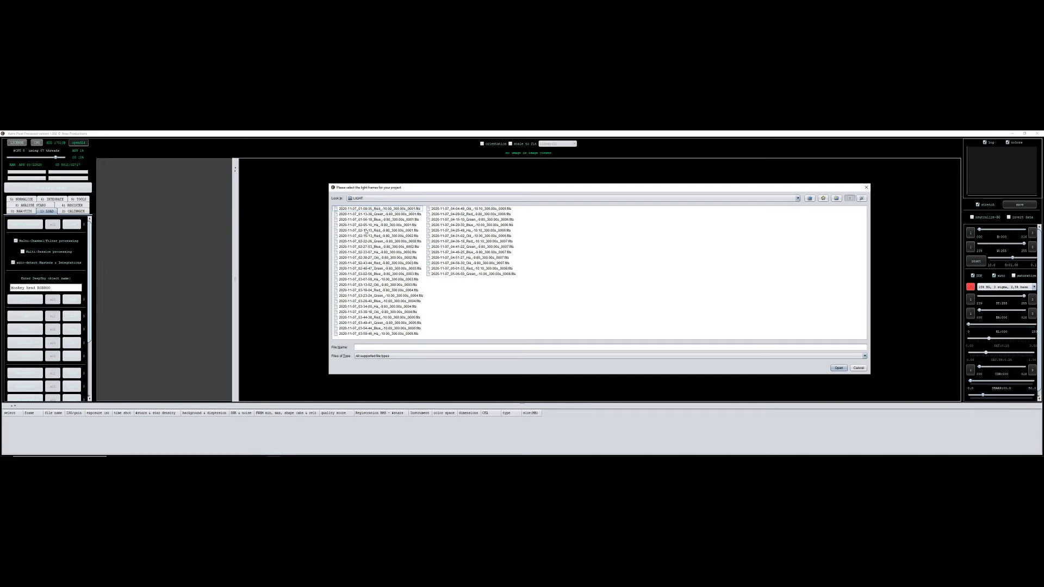
{"action": "left_click", "coordinate": [379, 291]}
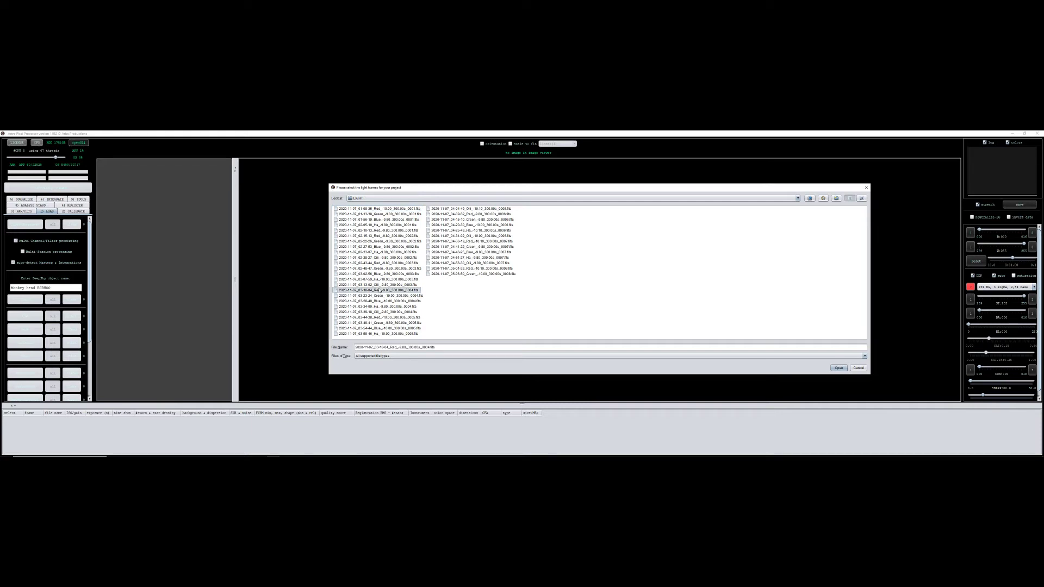
{"action": "key", "text": "ctrl+a"}
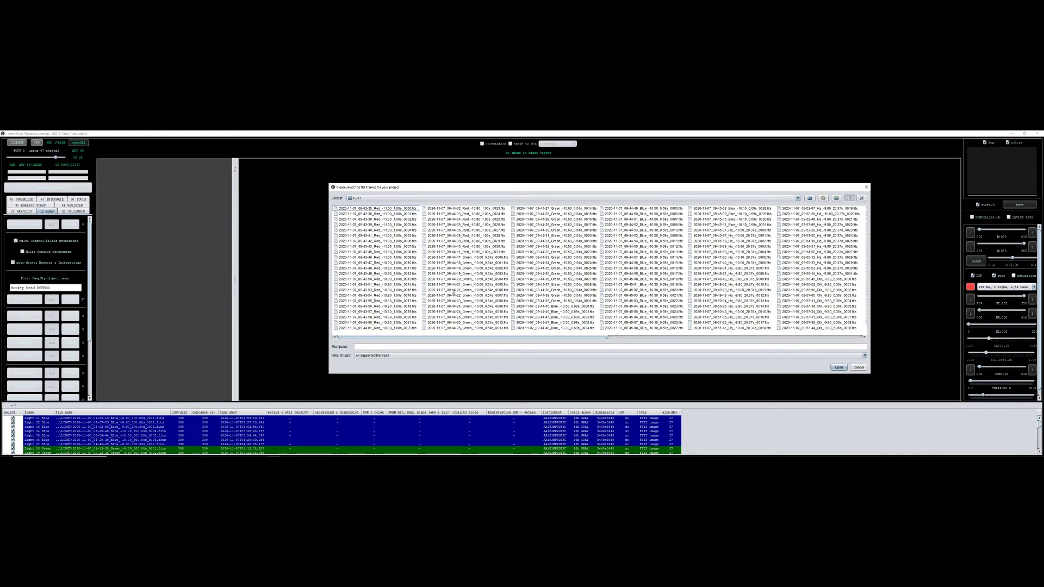
Select all flat frames in FLAT and all dark-flat frames in DARKFLAT
{"action": "key", "text": "ctrl+a"}
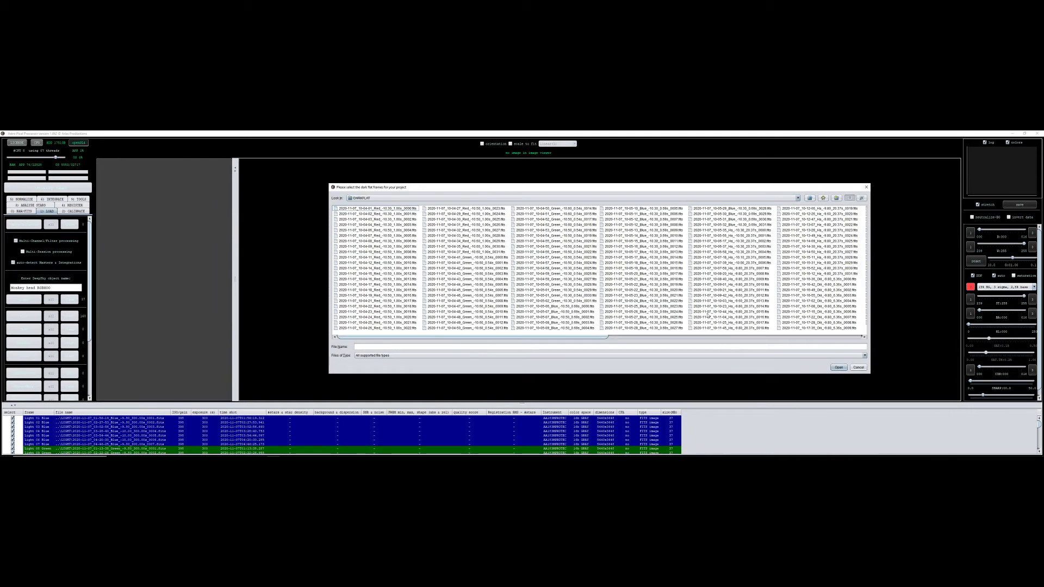
{"action": "left_click", "coordinate": [704, 307]}
{"action": "key", "text": "ctrl+a"}
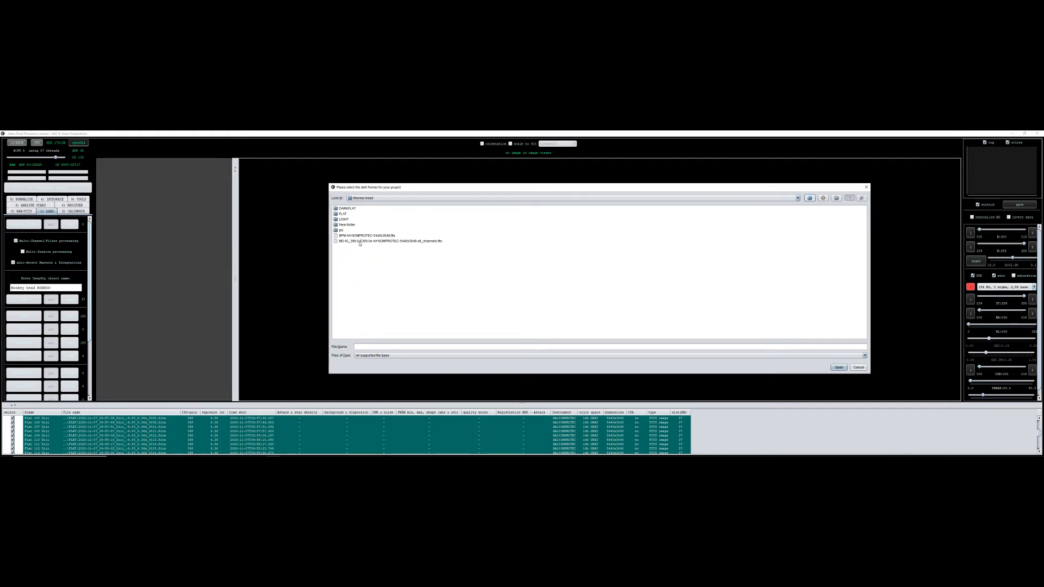
Load the MD master dark file and the BPM bad pixel map
{"action": "double_click", "coordinate": [361, 241]}
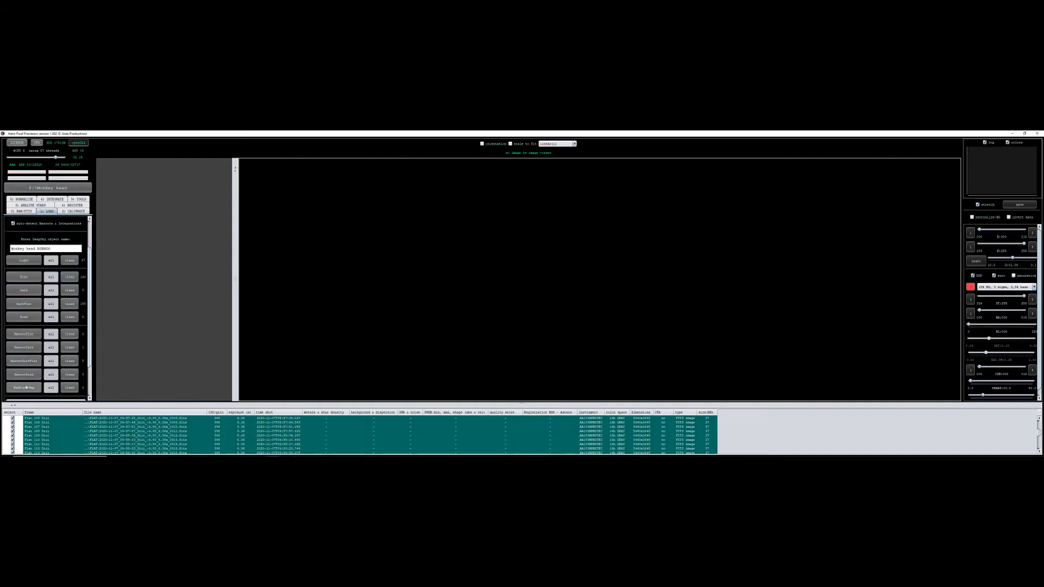
{"action": "left_click", "coordinate": [23, 388]}
{"action": "left_click", "coordinate": [366, 236]}
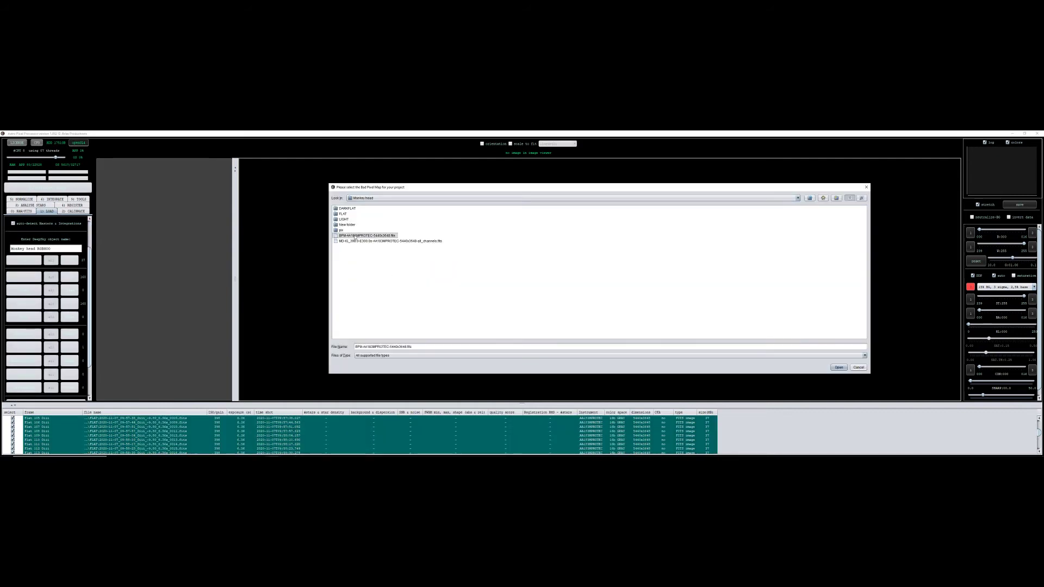
{"action": "left_click", "coordinate": [839, 367]}
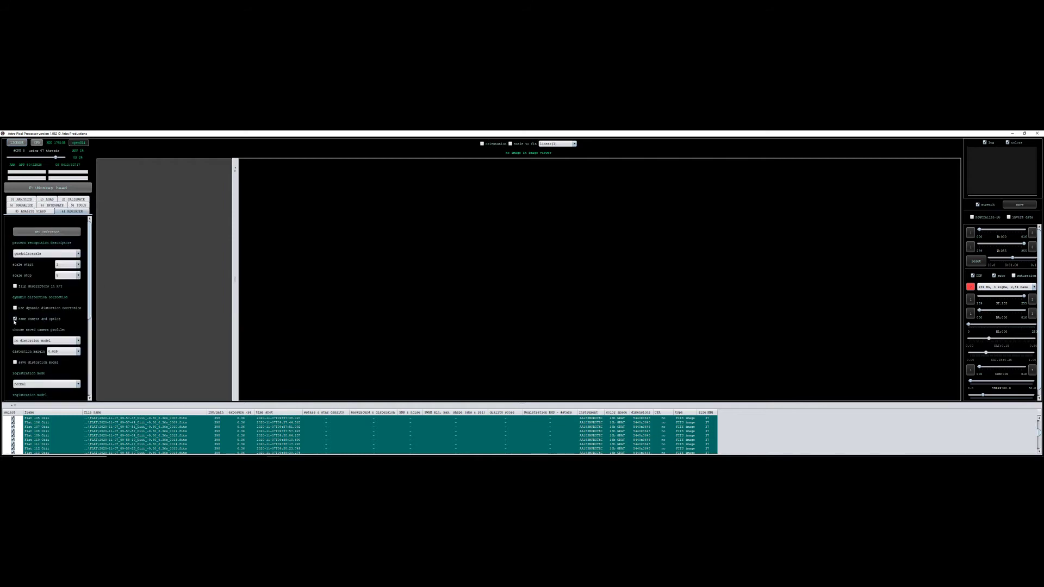
Turn off 'same camera and optics' and bring up the integration settings
{"action": "left_click", "coordinate": [14, 320]}
{"action": "left_click", "coordinate": [53, 205]}
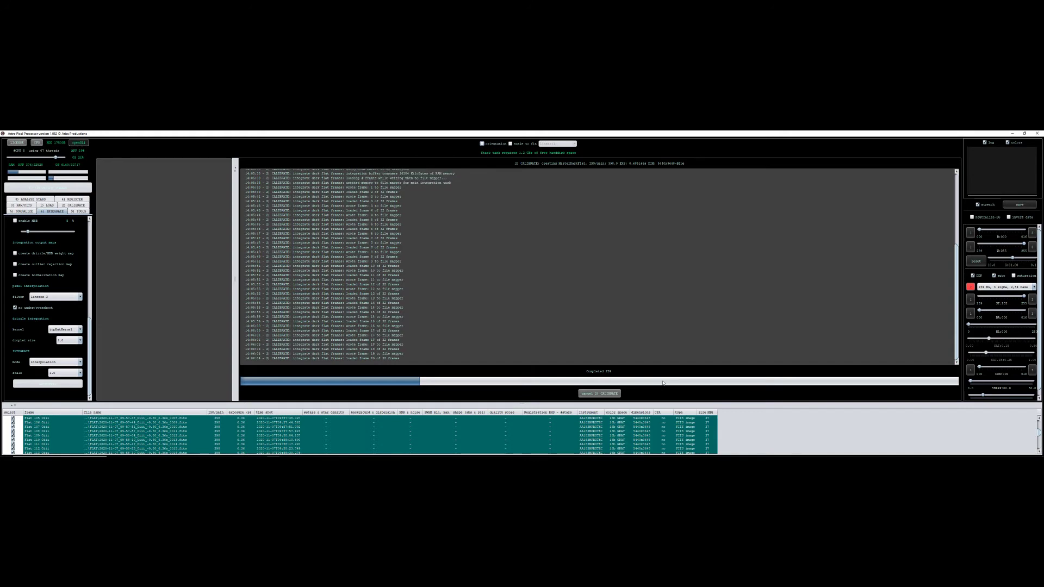
Show the post-processing tools while integration finishes and the stacked nebula loads
{"action": "left_click", "coordinate": [79, 211]}
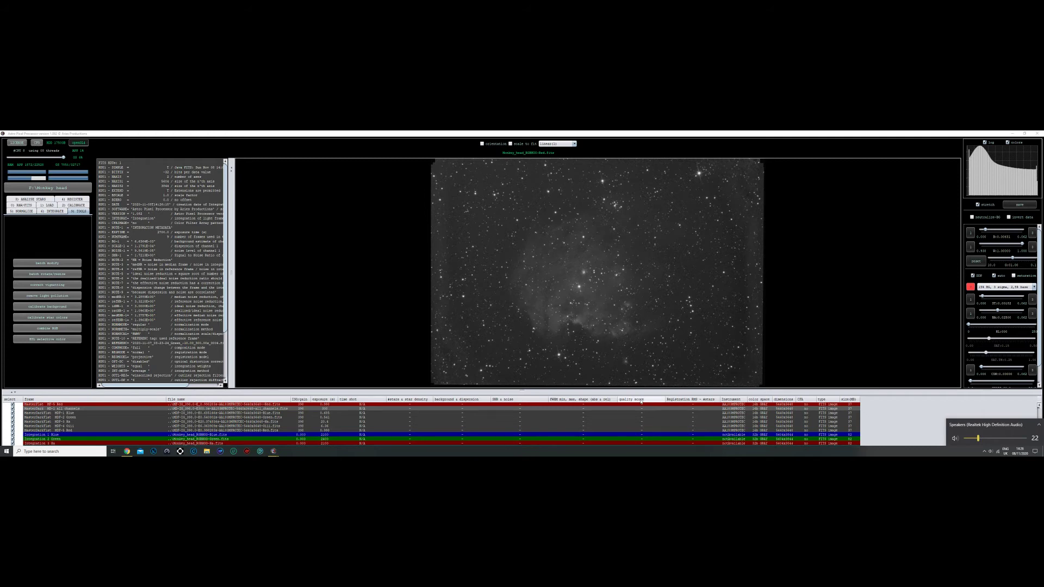
{"action": "left_click", "coordinate": [440, 455]}
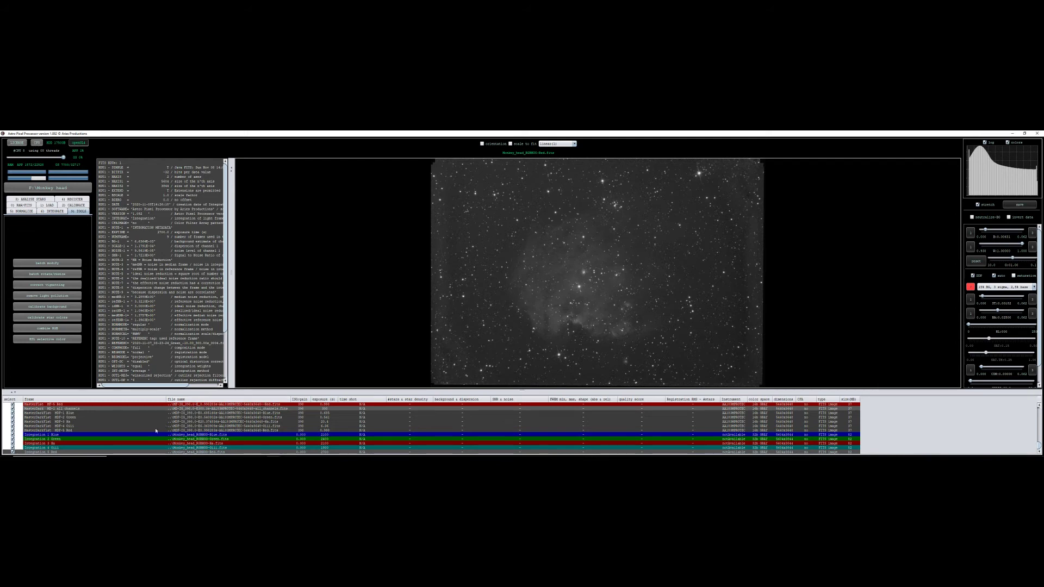
{"action": "left_click", "coordinate": [200, 436]}
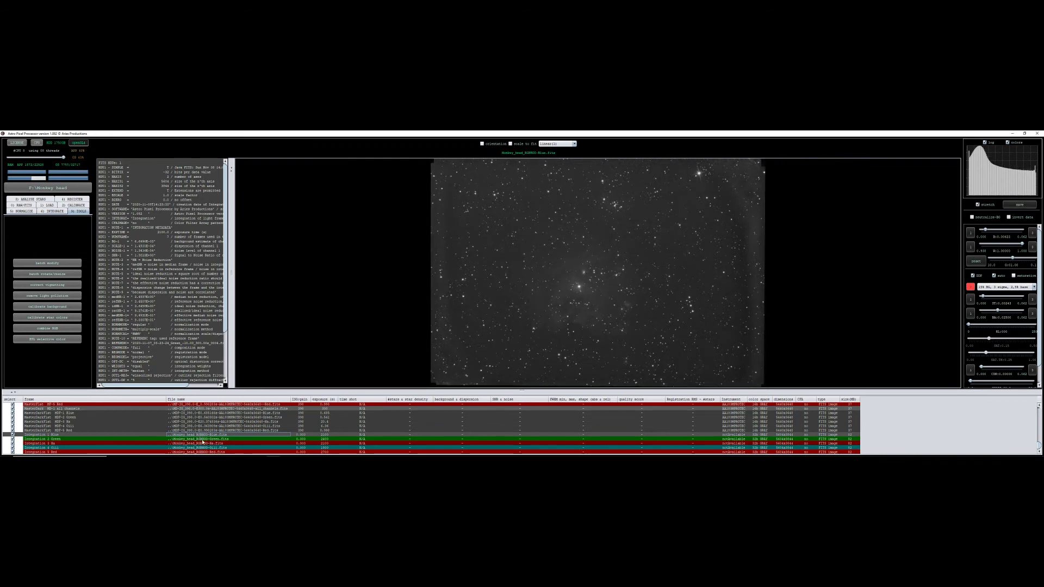
{"action": "left_click", "coordinate": [203, 440]}
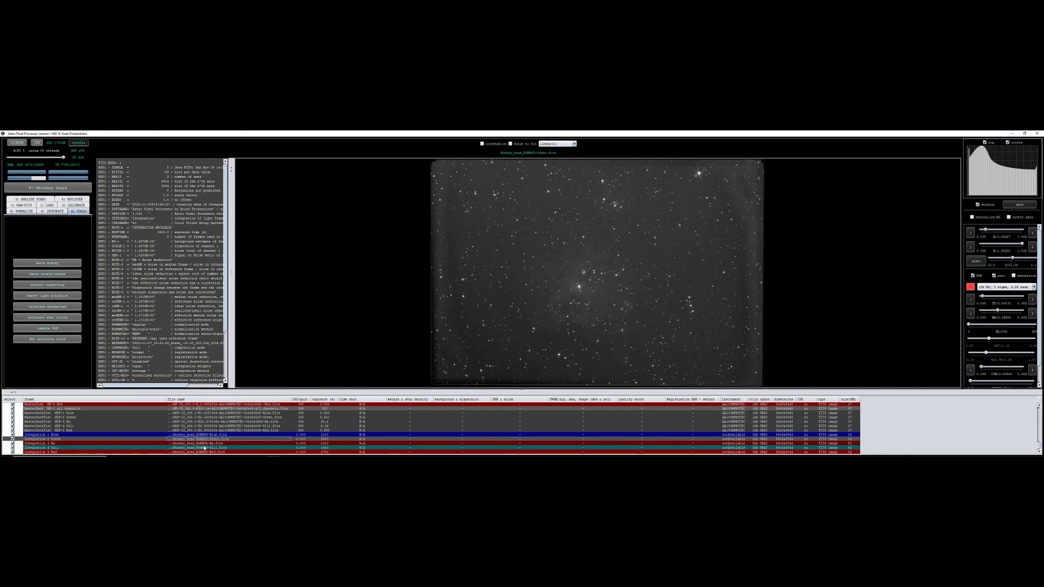
{"action": "left_click", "coordinate": [204, 444]}
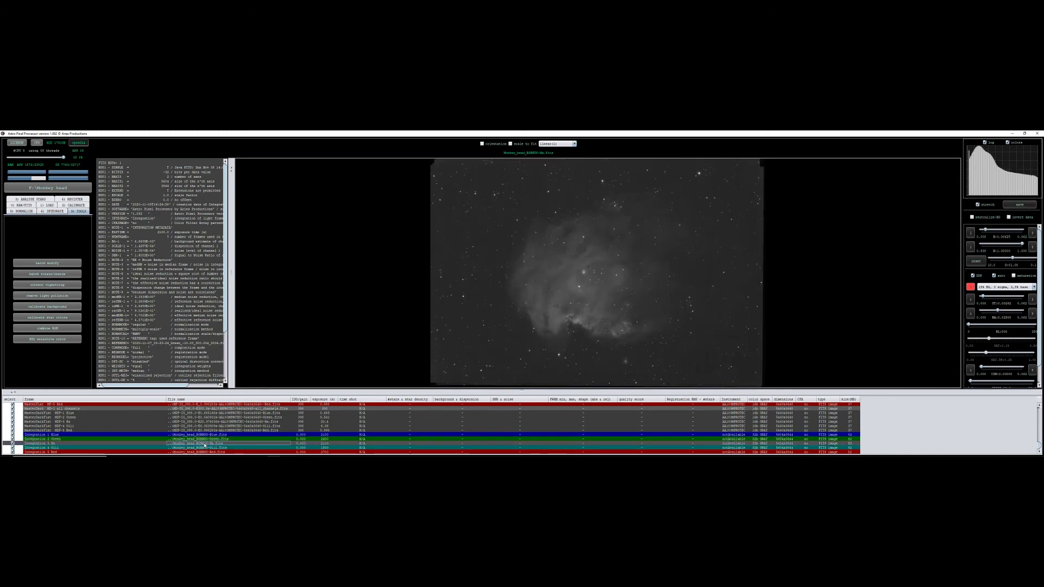
{"action": "left_click", "coordinate": [204, 448]}
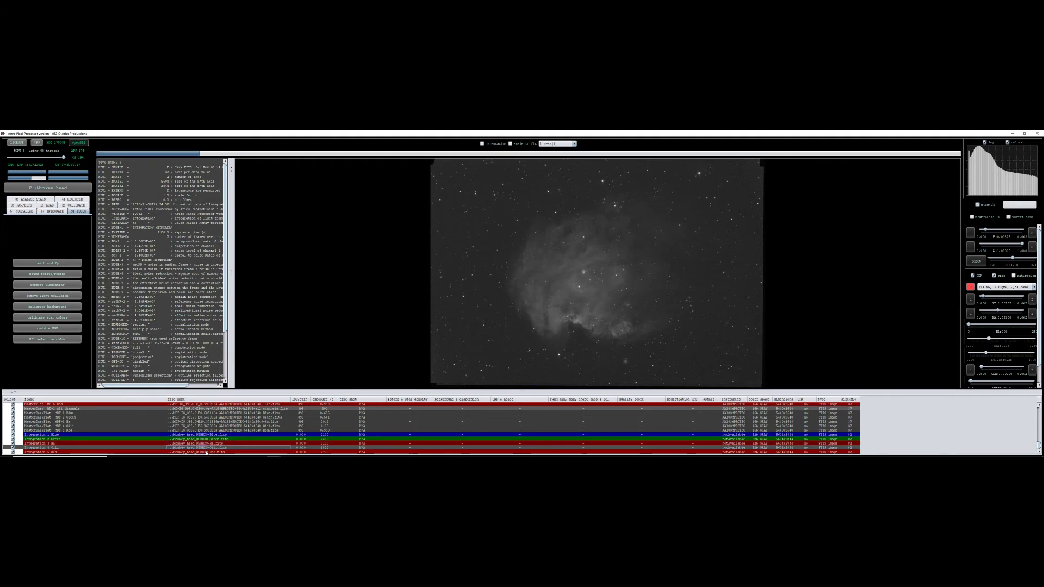
{"action": "left_click", "coordinate": [207, 453]}
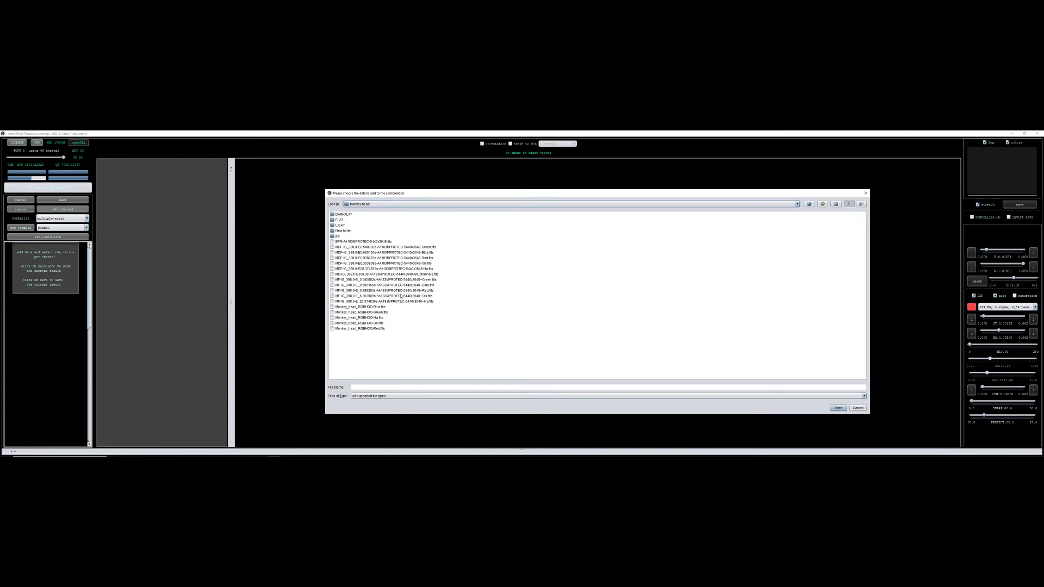
Add the five Monkey_head_RGBHOO channel files and confirm each channel's filter and formula
{"action": "left_click", "coordinate": [379, 330]}
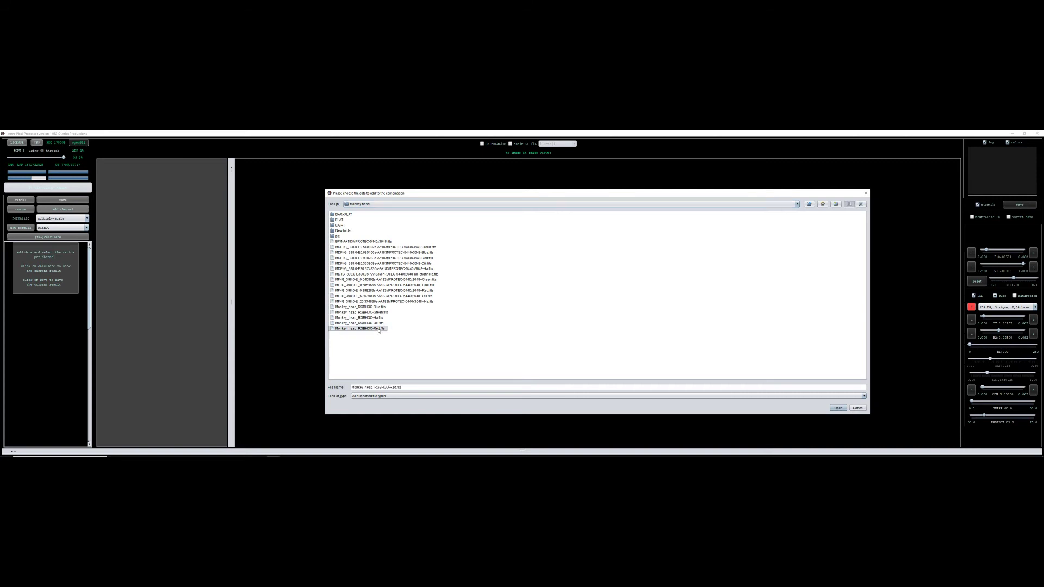
{"action": "left_click", "coordinate": [377, 308], "text": "shift"}
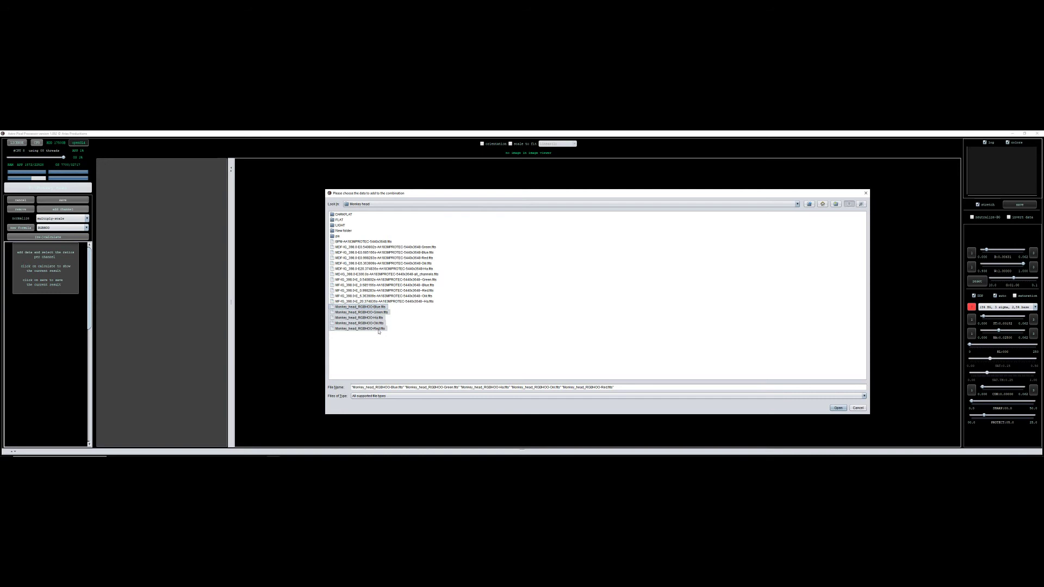
{"action": "left_click", "coordinate": [839, 409]}
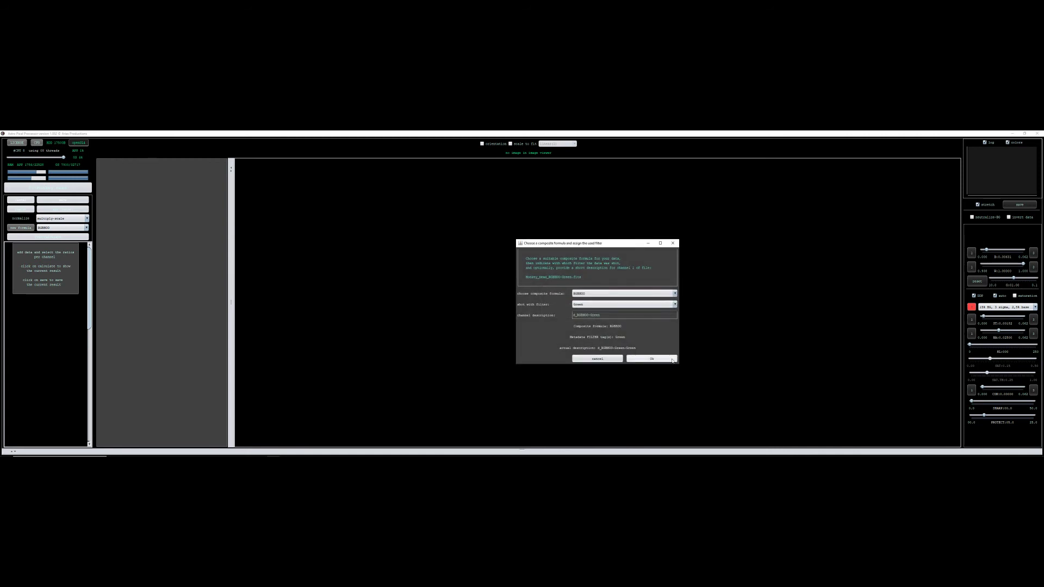
{"action": "left_click", "coordinate": [643, 356]}
{"action": "key", "text": "Return"}
{"action": "left_click", "coordinate": [632, 359]}
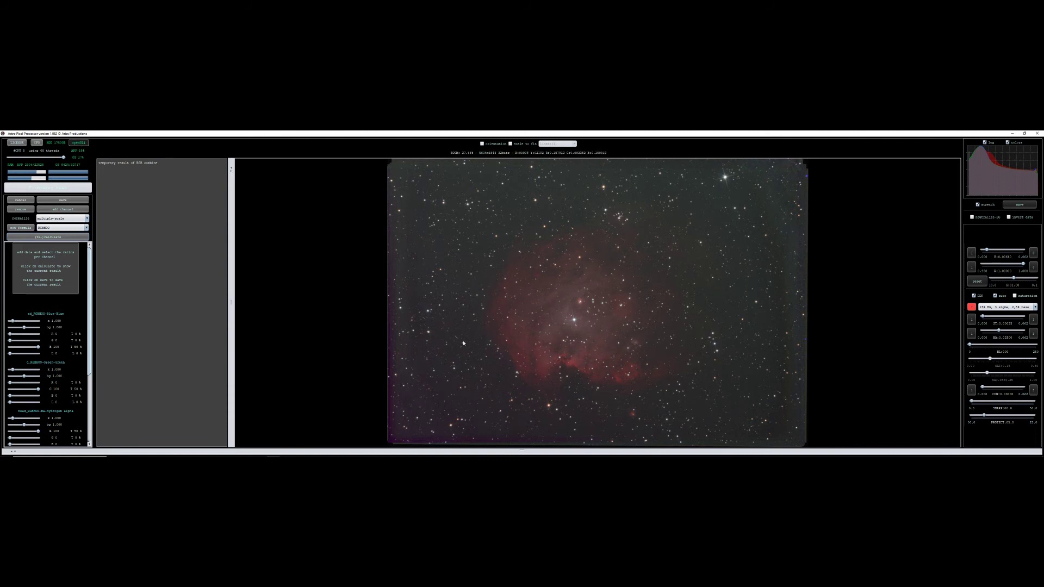
Enable saturation in the preview and save the composite as combine-RGB-image.fits
{"action": "left_click", "coordinate": [1014, 296]}
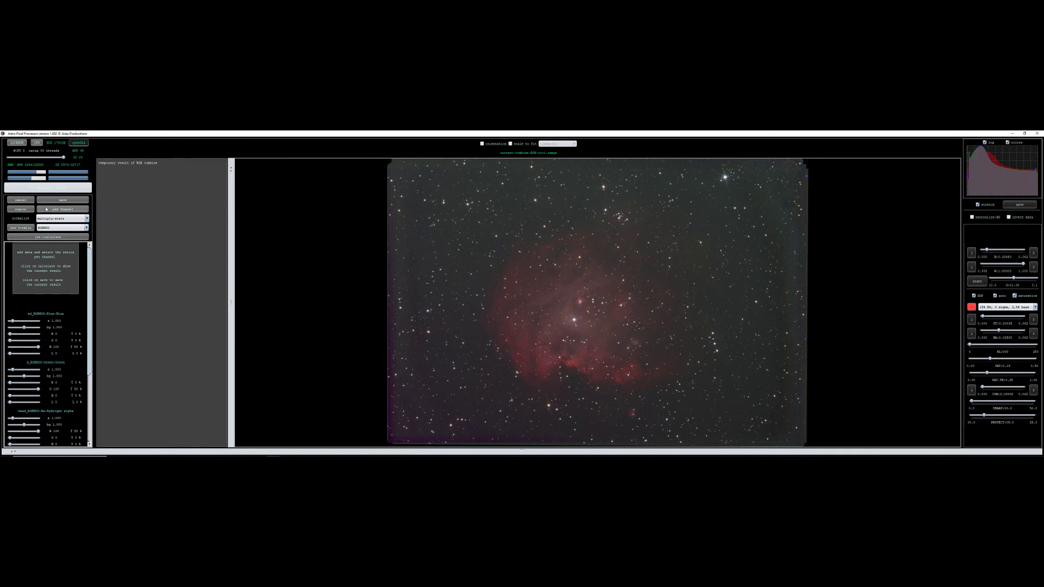
{"action": "left_click", "coordinate": [62, 201]}
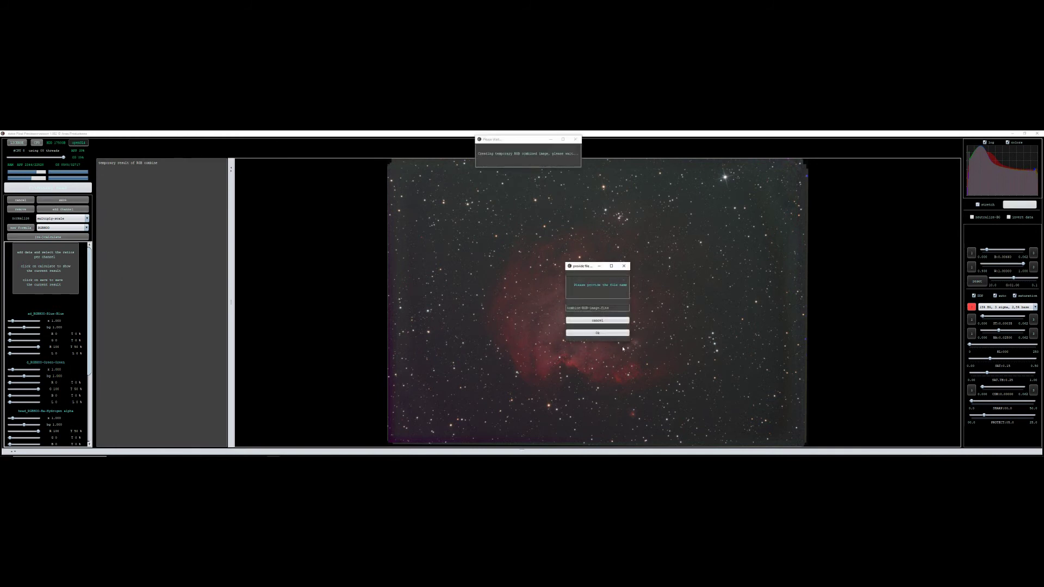
{"action": "left_click", "coordinate": [599, 334]}
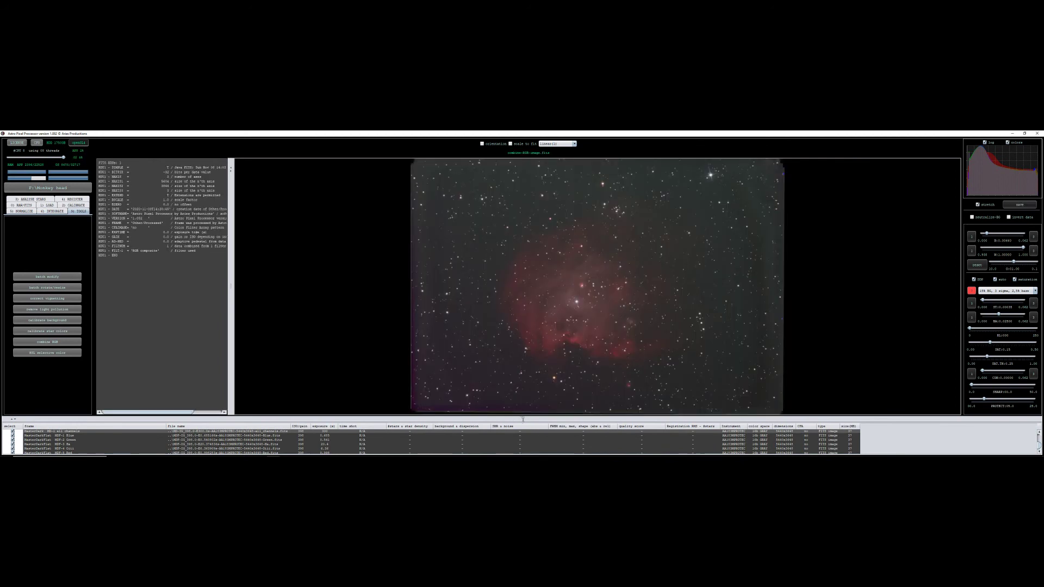
Mark a square crop area around the nebula, accept it, and save the crop as FITS
{"action": "left_click_drag", "start_coordinate": [518, 420], "coordinate": [523, 433]}
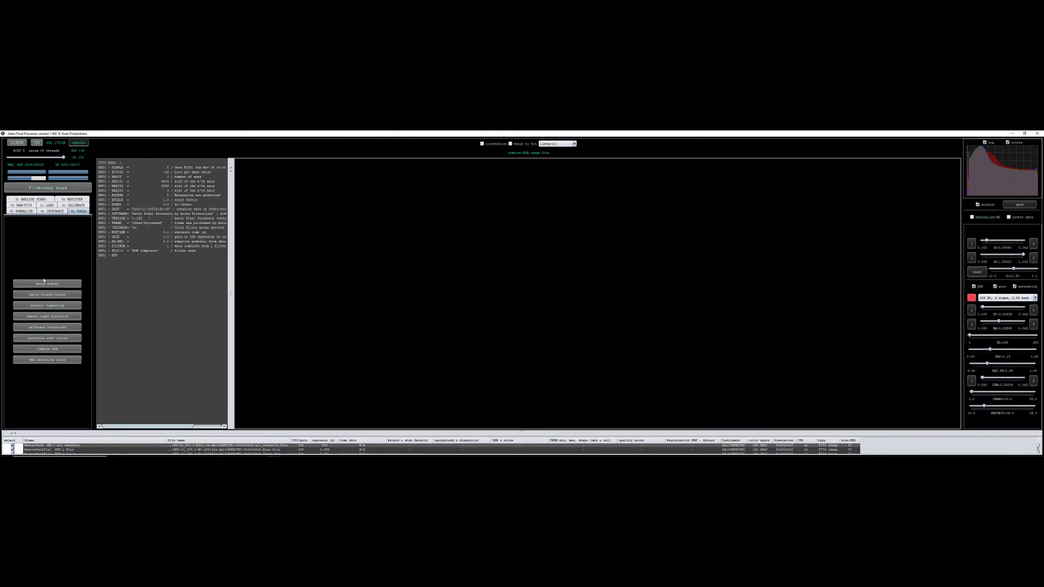
{"action": "left_click", "coordinate": [637, 316]}
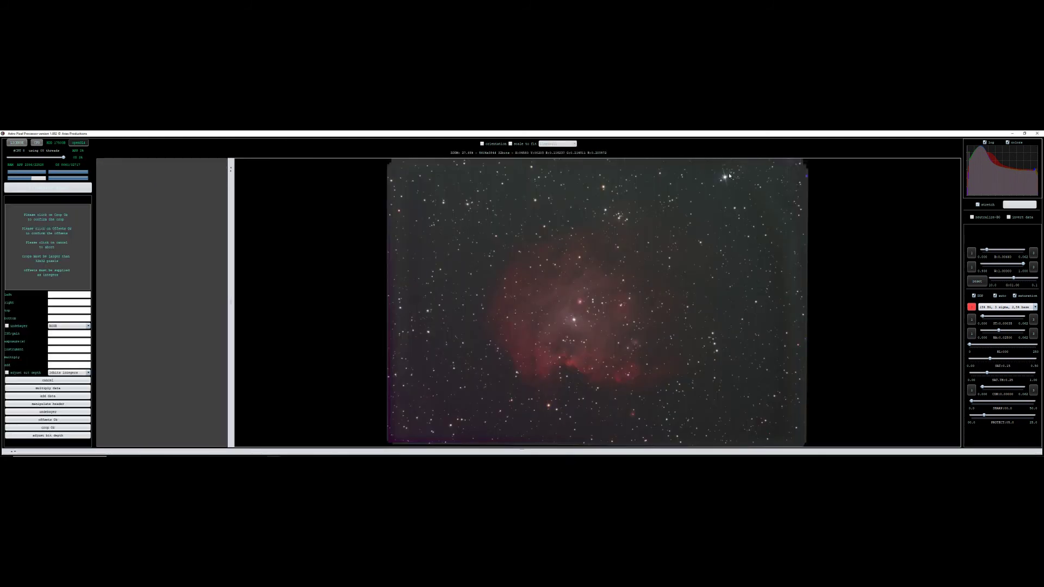
{"action": "left_click_drag", "start_coordinate": [731, 175], "coordinate": [439, 435]}
{"action": "left_click", "coordinate": [53, 428]}
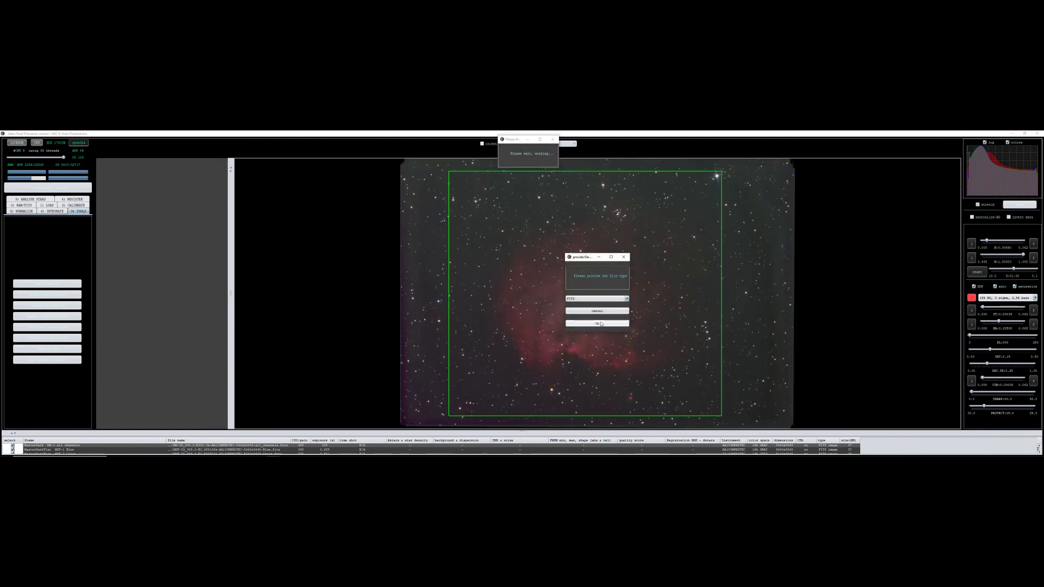
{"action": "left_click", "coordinate": [601, 324]}
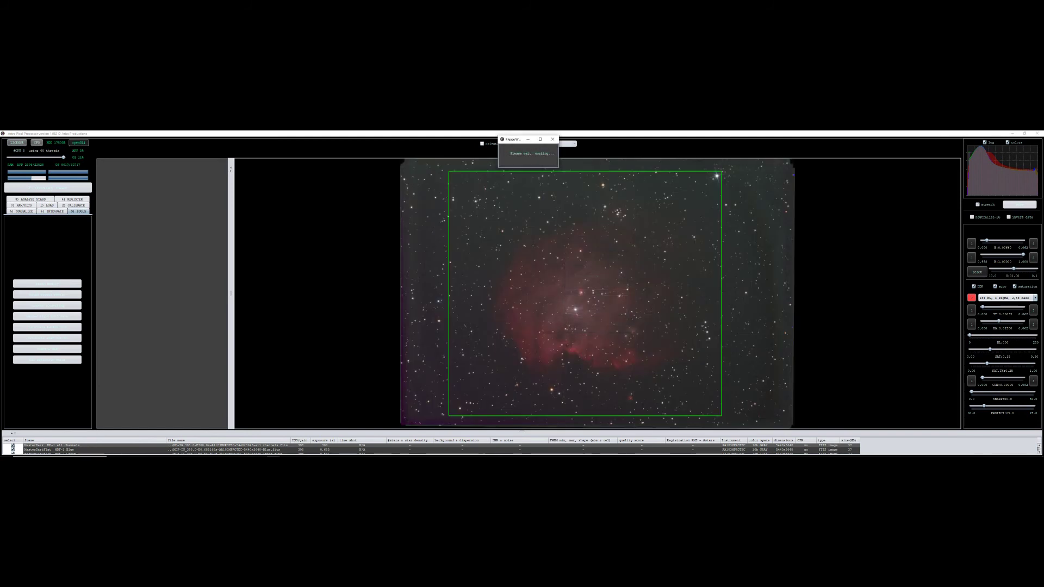
Load the cropped image from the file list and launch Remove Light Pollution
{"action": "double_click", "coordinate": [405, 451]}
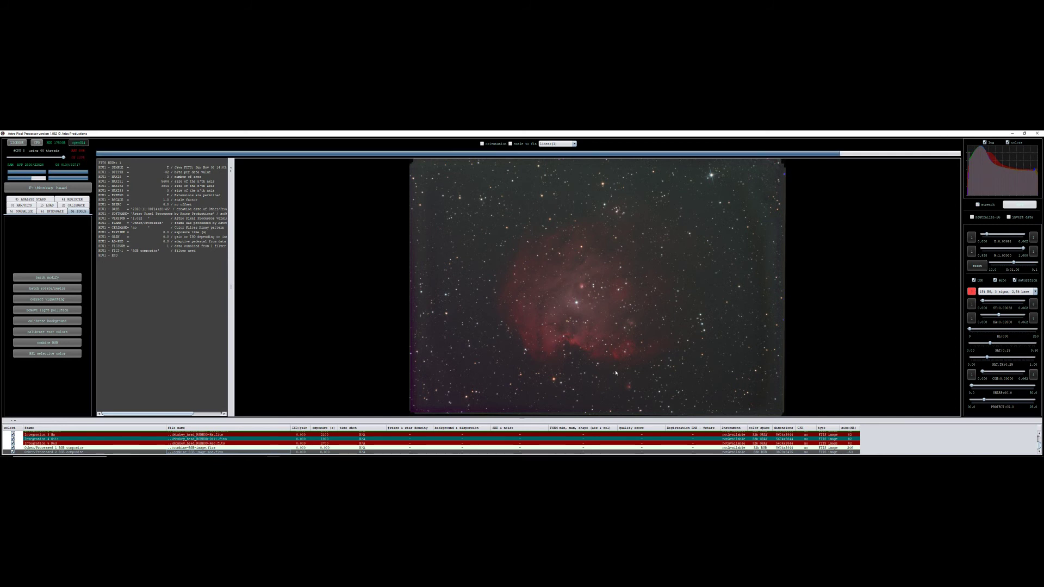
{"action": "scroll", "coordinate": [694, 308], "scroll_direction": "down", "scroll_amount": 2}
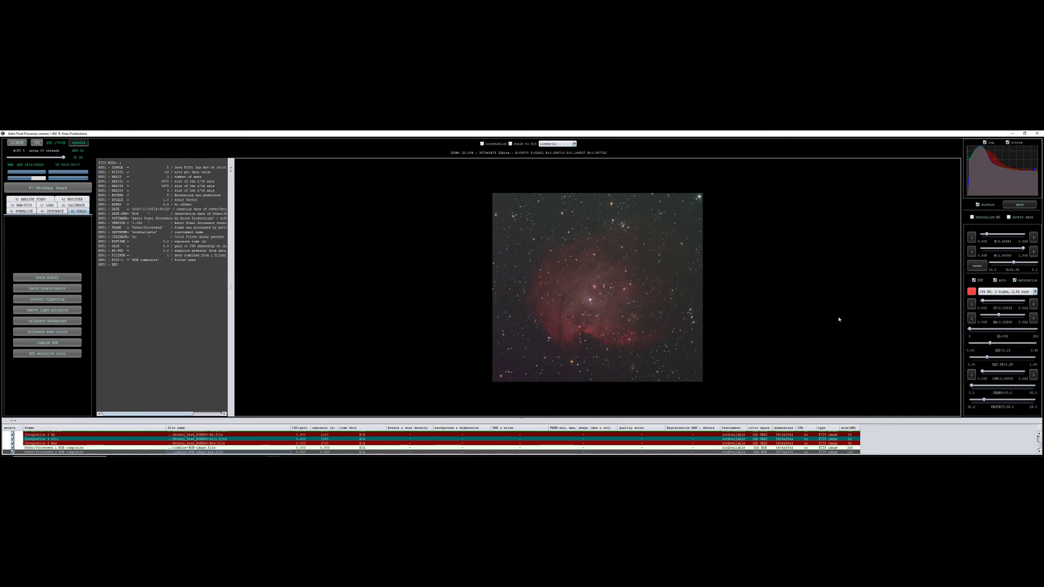
{"action": "left_click", "coordinate": [47, 310]}
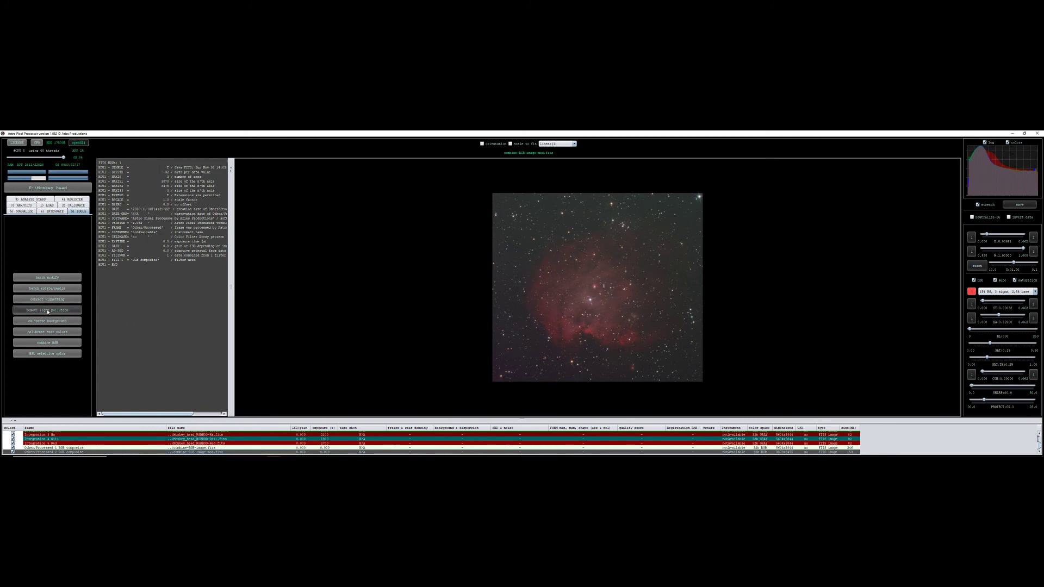
Confirm light pollution removal and place background samples along the right and bottom edges
{"action": "left_click", "coordinate": [669, 309]}
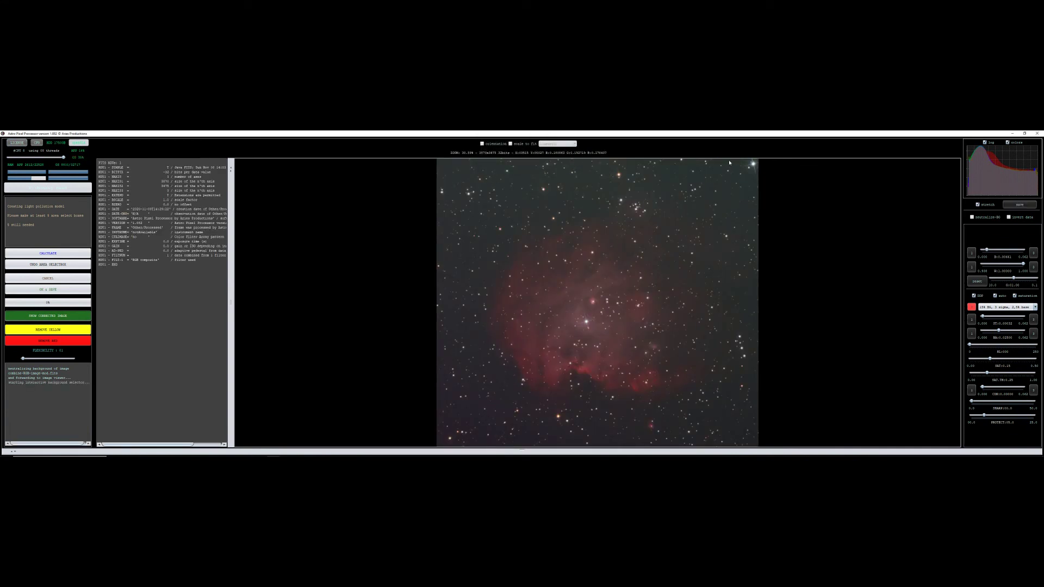
{"action": "left_click", "coordinate": [751, 189]}
{"action": "left_click", "coordinate": [725, 193]}
{"action": "left_click", "coordinate": [755, 289]}
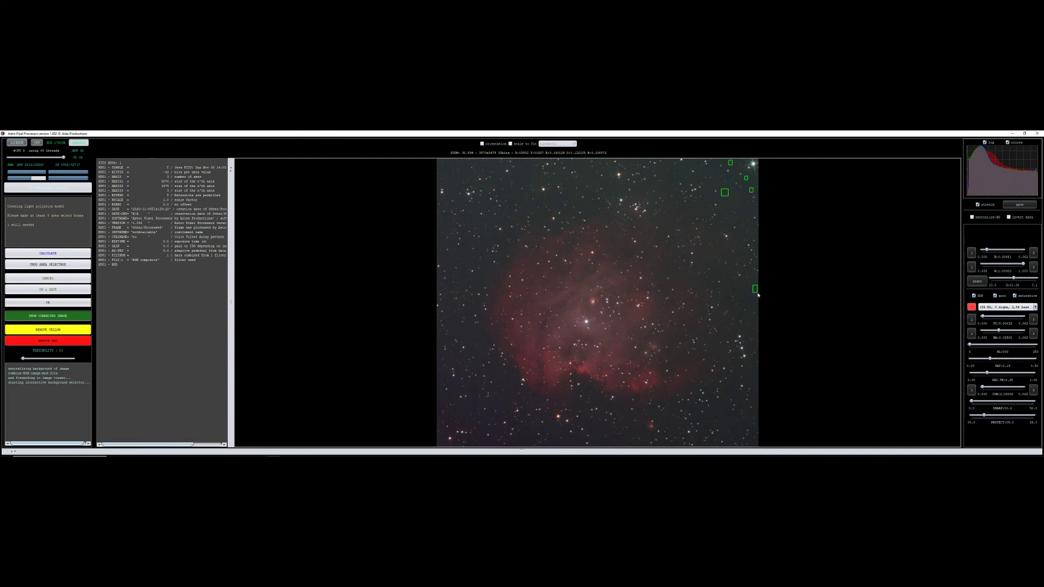
{"action": "left_click", "coordinate": [753, 383]}
{"action": "left_click", "coordinate": [747, 423]}
{"action": "left_click", "coordinate": [734, 432]}
{"action": "left_click_drag", "start_coordinate": [737, 435], "coordinate": [739, 435]}
{"action": "left_click", "coordinate": [725, 416]}
{"action": "left_click", "coordinate": [753, 441]}
{"action": "left_click_drag", "start_coordinate": [698, 440], "coordinate": [703, 444]}
{"action": "mouse_move", "coordinate": [604, 440]}
{"action": "left_mouse_down"}
{"action": "mouse_move", "coordinate": [612, 445]}
{"action": "mouse_move", "coordinate": [524, 444]}
{"action": "left_mouse_up"}
{"action": "mouse_move", "coordinate": [466, 429]}
{"action": "left_mouse_down"}
{"action": "mouse_move", "coordinate": [462, 411]}
{"action": "mouse_move", "coordinate": [443, 406]}
{"action": "mouse_move", "coordinate": [437, 443]}
{"action": "left_mouse_up"}
Add background samples along the left and top edges, then calculate the light pollution model
{"action": "left_click_drag", "start_coordinate": [439, 343], "coordinate": [442, 350]}
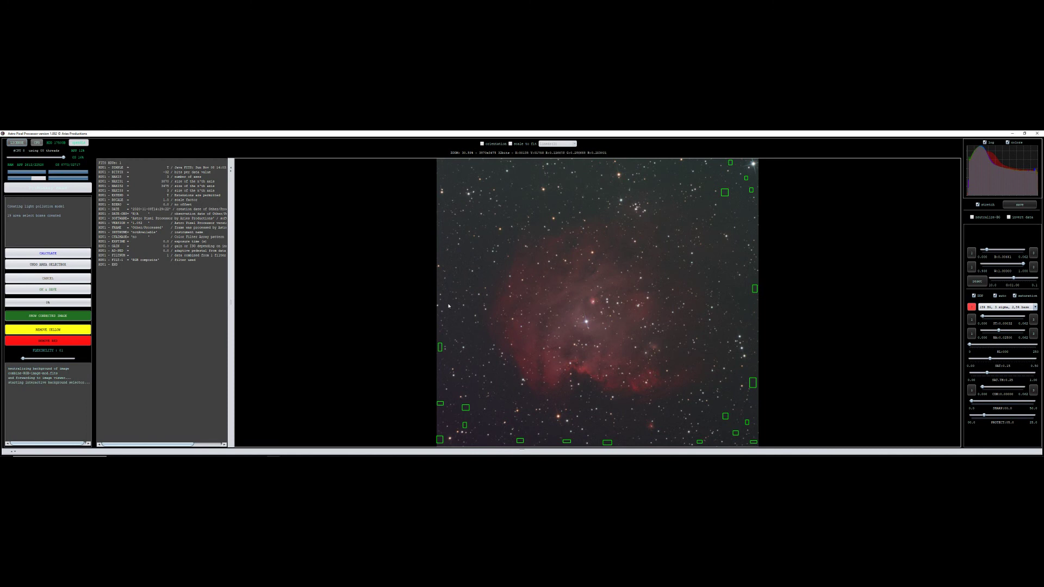
{"action": "left_click_drag", "start_coordinate": [453, 310], "coordinate": [447, 303]}
{"action": "left_click_drag", "start_coordinate": [442, 253], "coordinate": [443, 223]}
{"action": "mouse_move", "coordinate": [443, 170]}
{"action": "left_mouse_down"}
{"action": "mouse_move", "coordinate": [525, 165]}
{"action": "mouse_move", "coordinate": [525, 176]}
{"action": "mouse_move", "coordinate": [493, 186]}
{"action": "left_mouse_up"}
{"action": "left_click_drag", "start_coordinate": [473, 226], "coordinate": [479, 219]}
{"action": "left_click_drag", "start_coordinate": [581, 161], "coordinate": [695, 166]}
{"action": "left_click_drag", "start_coordinate": [740, 203], "coordinate": [748, 210]}
{"action": "left_click_drag", "start_coordinate": [467, 383], "coordinate": [471, 387]}
{"action": "left_click_drag", "start_coordinate": [456, 328], "coordinate": [460, 334]}
{"action": "left_click", "coordinate": [48, 254]}
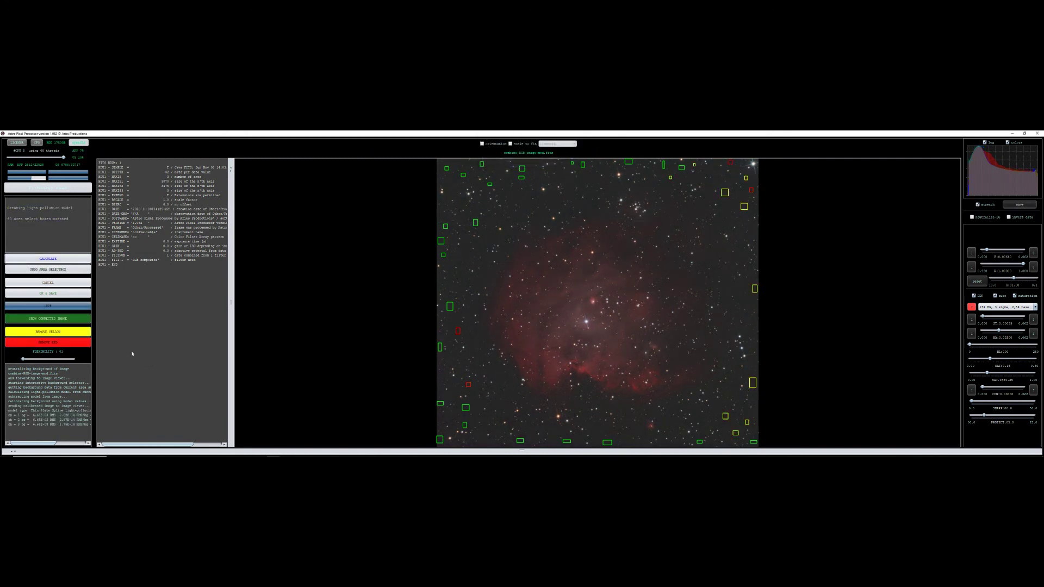
Compare the light-pollution model with the corrected image, then save the result as FITS
{"action": "left_click", "coordinate": [62, 319]}
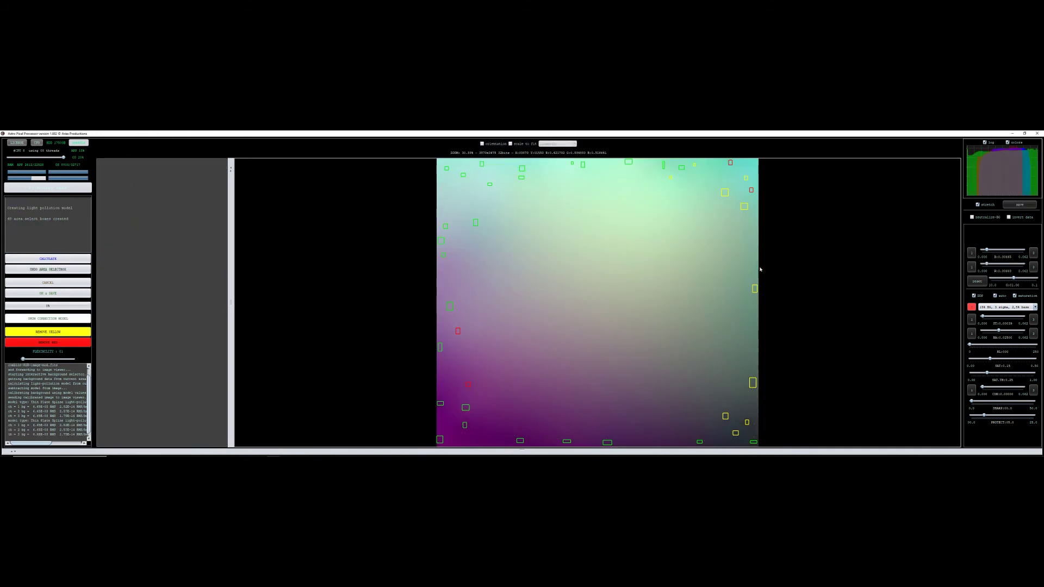
{"action": "left_click", "coordinate": [53, 320]}
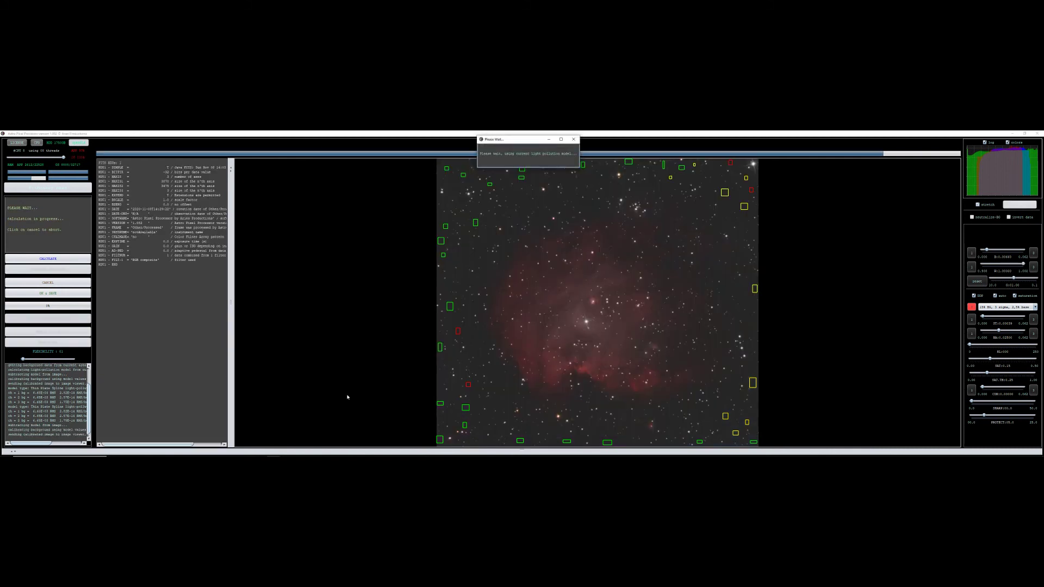
{"action": "left_click", "coordinate": [63, 297]}
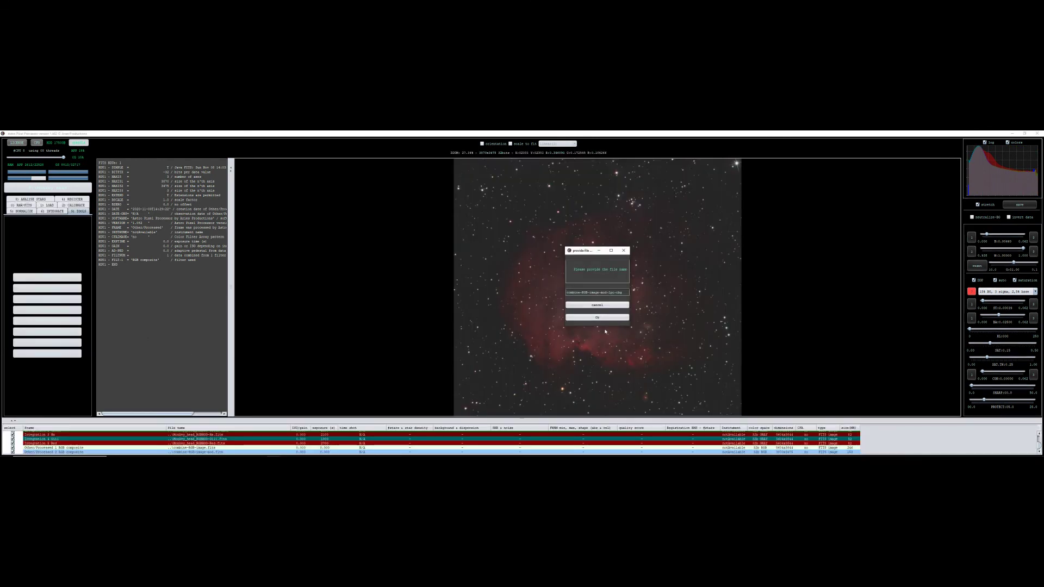
{"action": "left_click", "coordinate": [604, 319]}
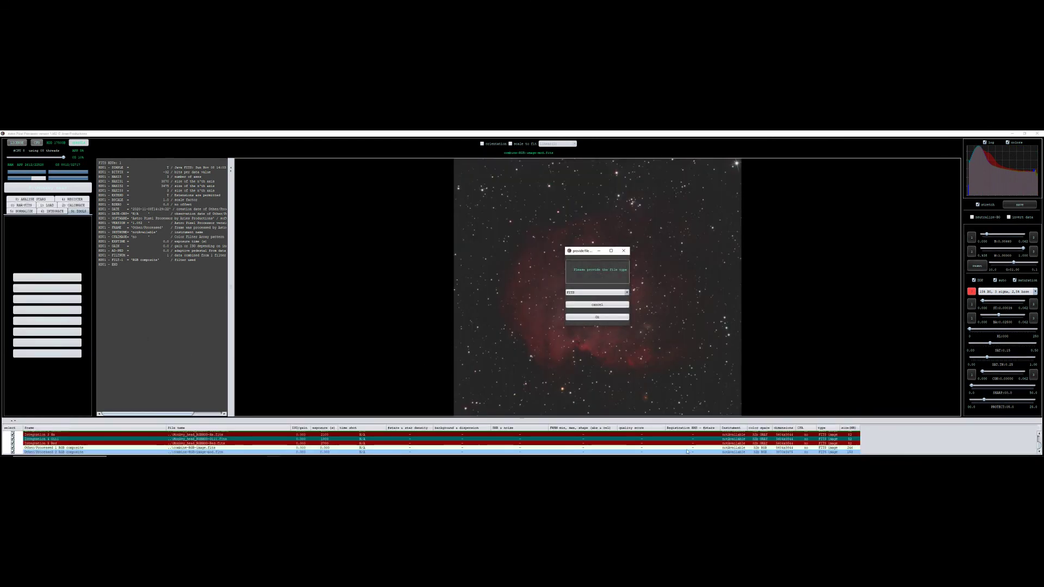
{"action": "left_click", "coordinate": [604, 320]}
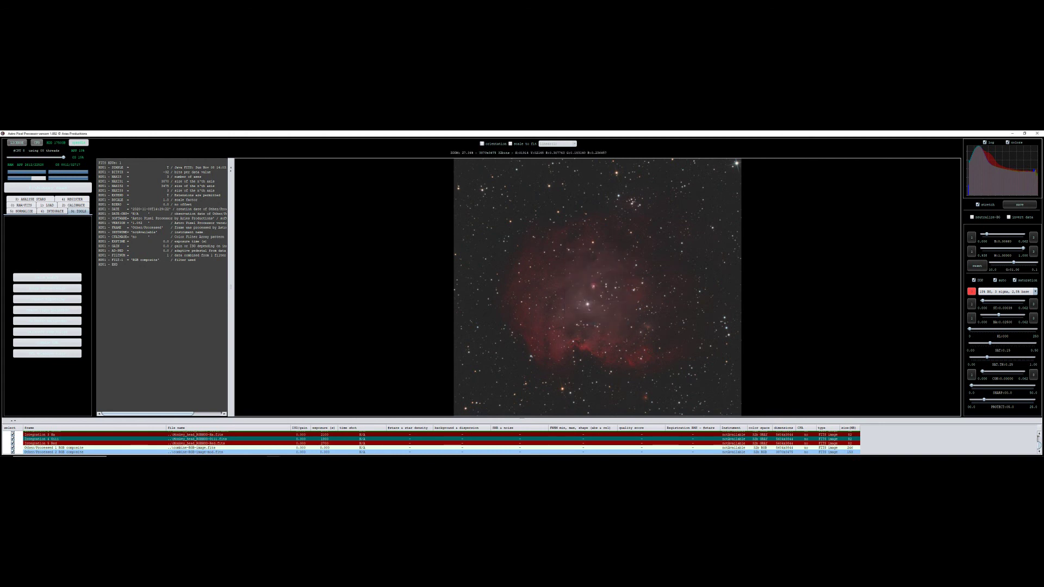
Load the corrected RGB composite from the file list and zoom to inspect it
{"action": "double_click", "coordinate": [384, 452]}
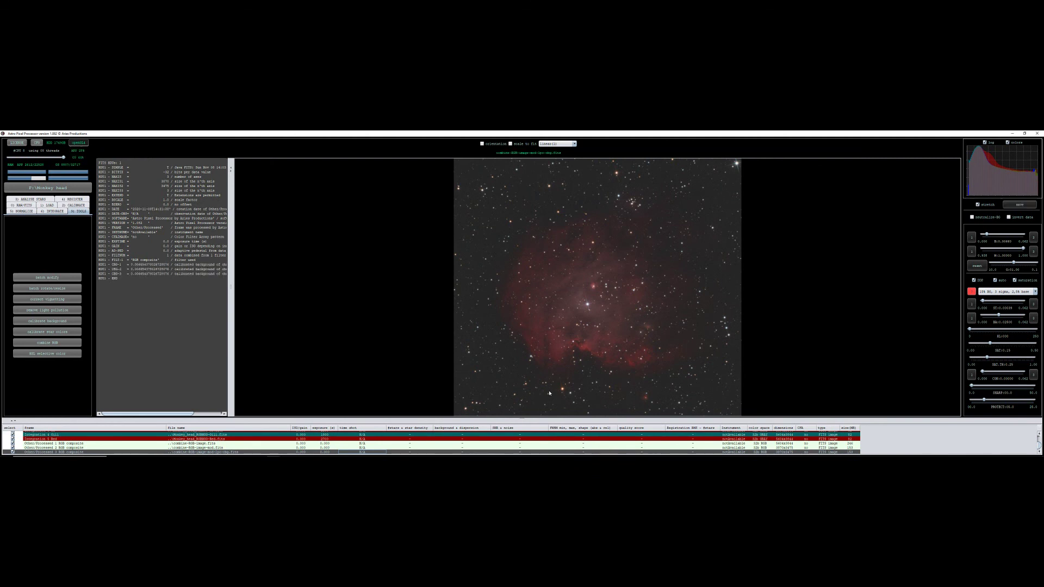
{"action": "scroll", "coordinate": [588, 380], "scroll_direction": "down", "scroll_amount": 2}
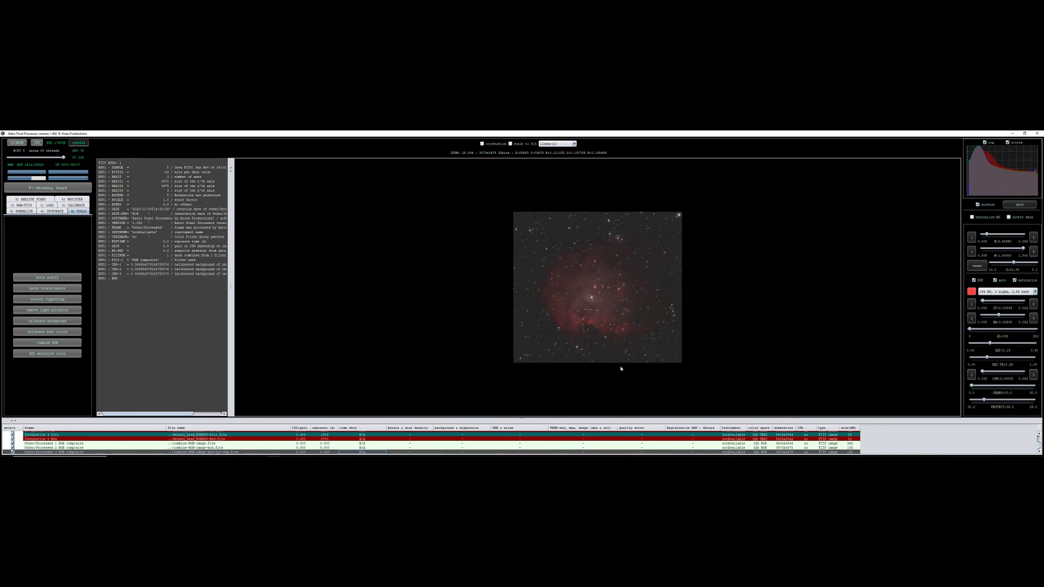
{"action": "scroll", "coordinate": [621, 368], "scroll_direction": "up", "scroll_amount": 2}
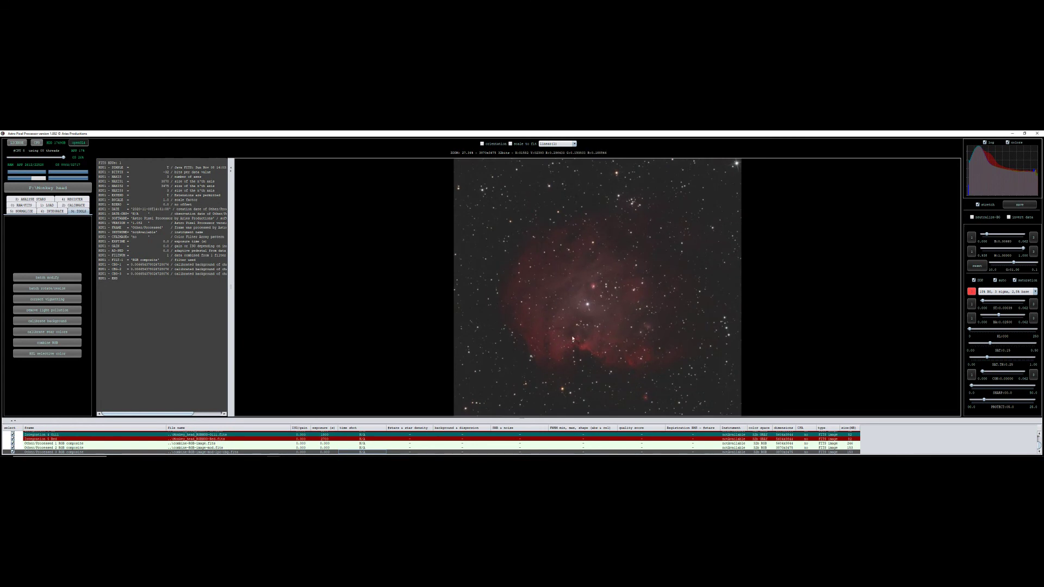